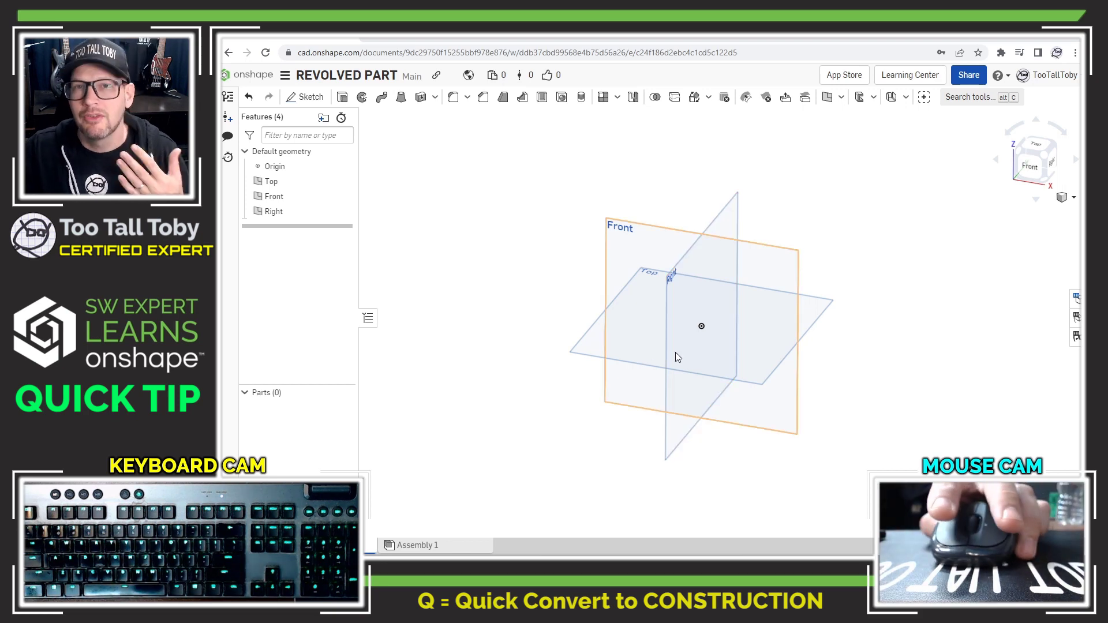
Start a sketch on the Front plane and view it face-on
{"action": "left_click", "coordinate": [643, 230]}
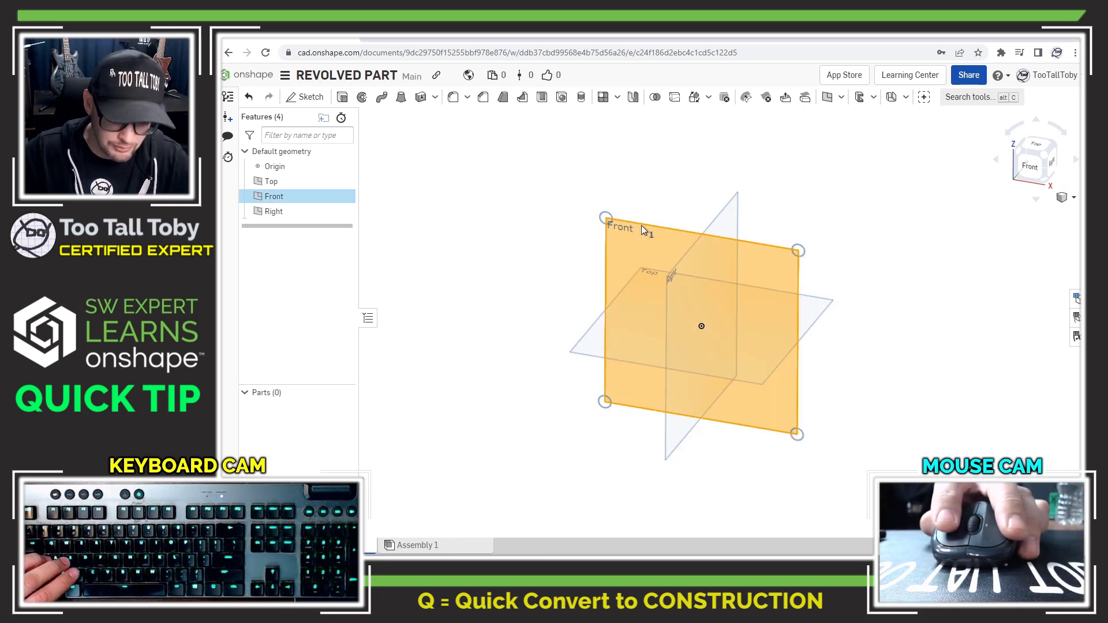
{"action": "left_click", "coordinate": [657, 221]}
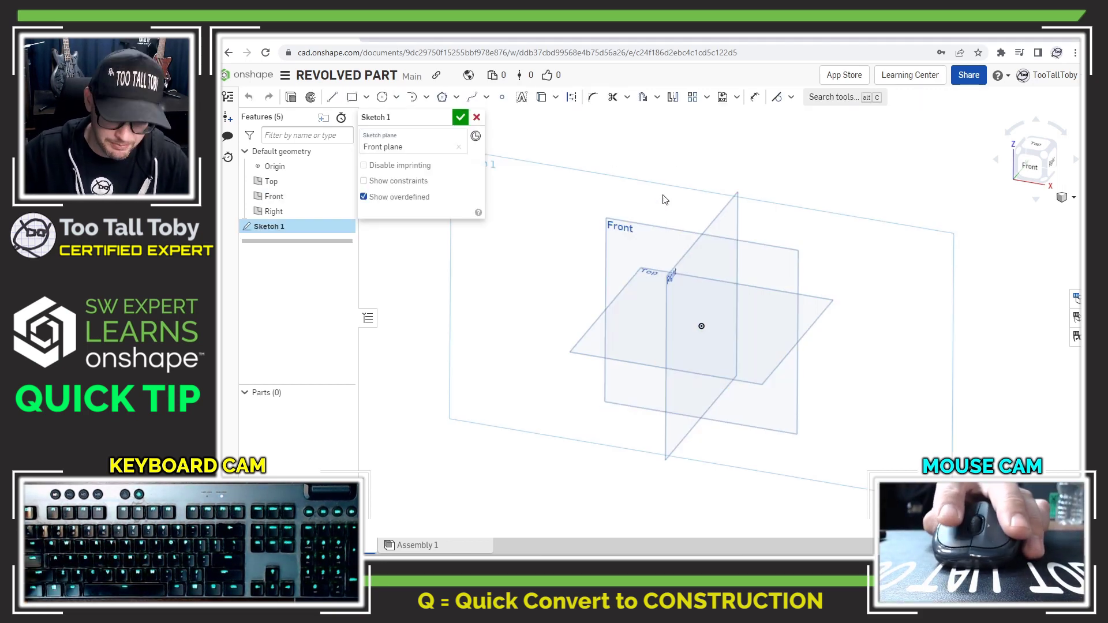
{"action": "key", "text": "n"}
Draw a closed L-shaped line profile from the origin, with an outer edge about 53 mm tall and a step down of about 26 mm
{"action": "key", "text": "s"}
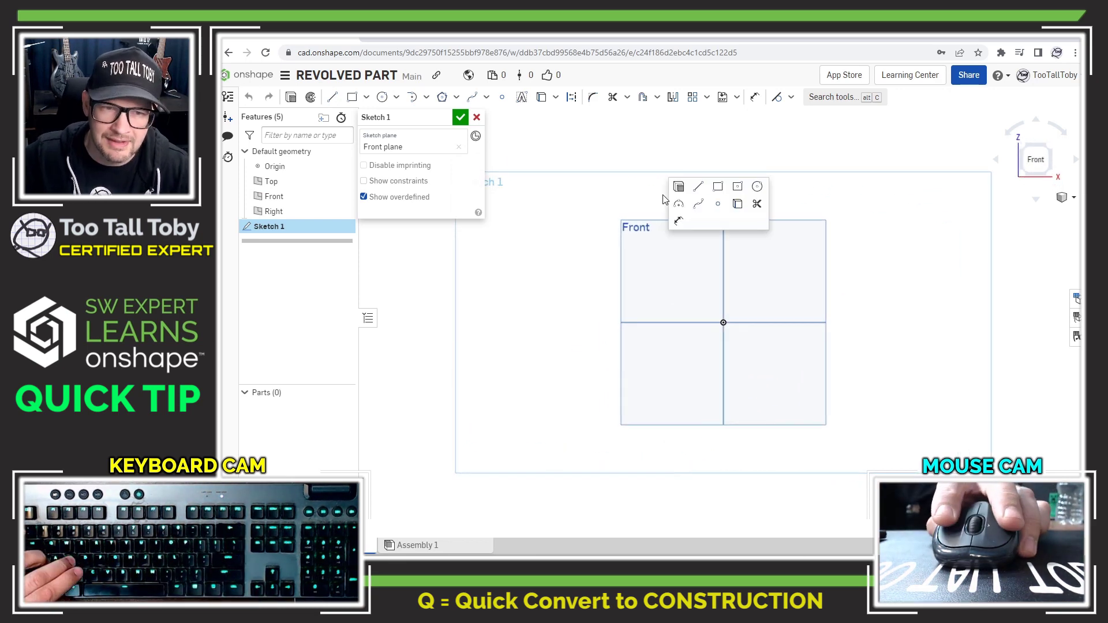
{"action": "left_click", "coordinate": [699, 189]}
{"action": "mouse_move", "coordinate": [725, 320]}
{"action": "left_mouse_down"}
{"action": "mouse_move", "coordinate": [564, 312]}
{"action": "mouse_move", "coordinate": [560, 321]}
{"action": "left_mouse_up"}
{"action": "left_click", "coordinate": [562, 250]}
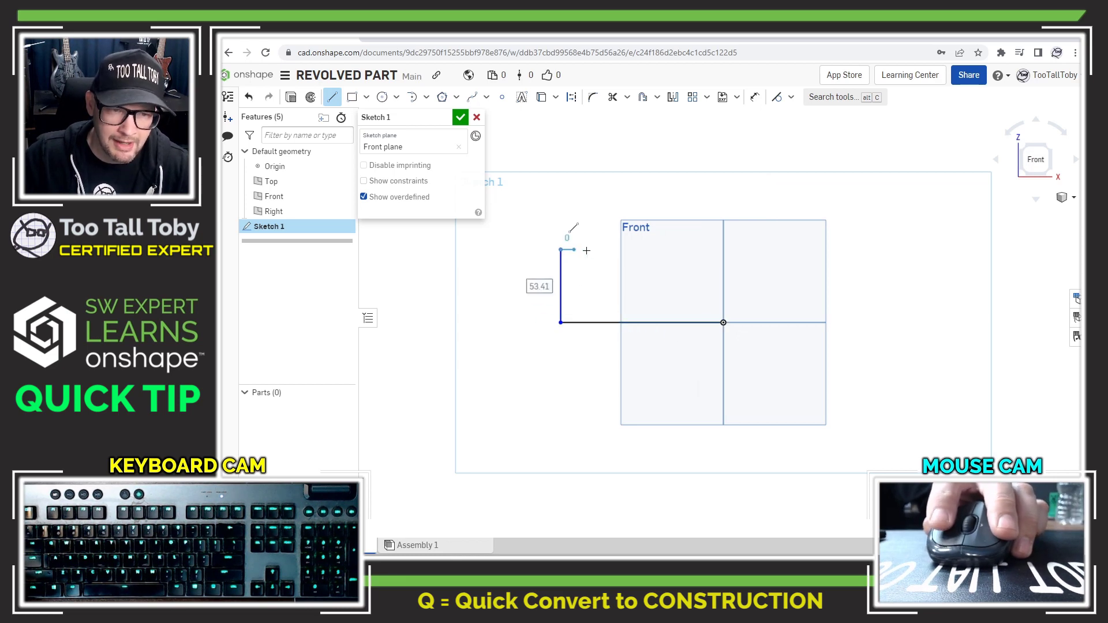
{"action": "left_click", "coordinate": [601, 250]}
{"action": "left_click", "coordinate": [601, 285]}
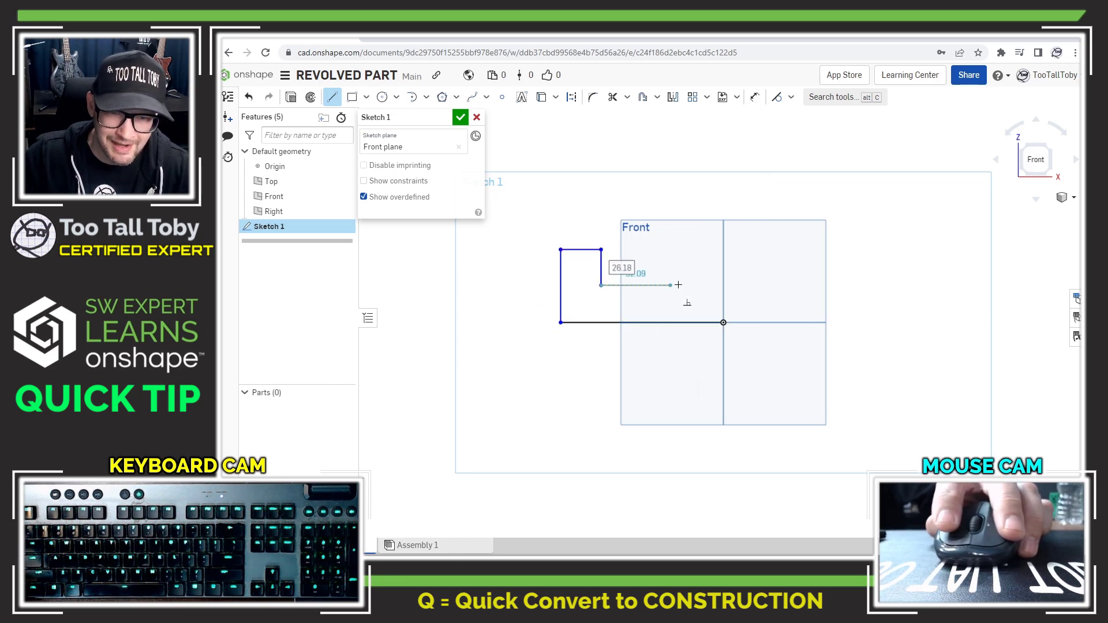
{"action": "left_click", "coordinate": [724, 285]}
{"action": "left_click", "coordinate": [724, 322]}
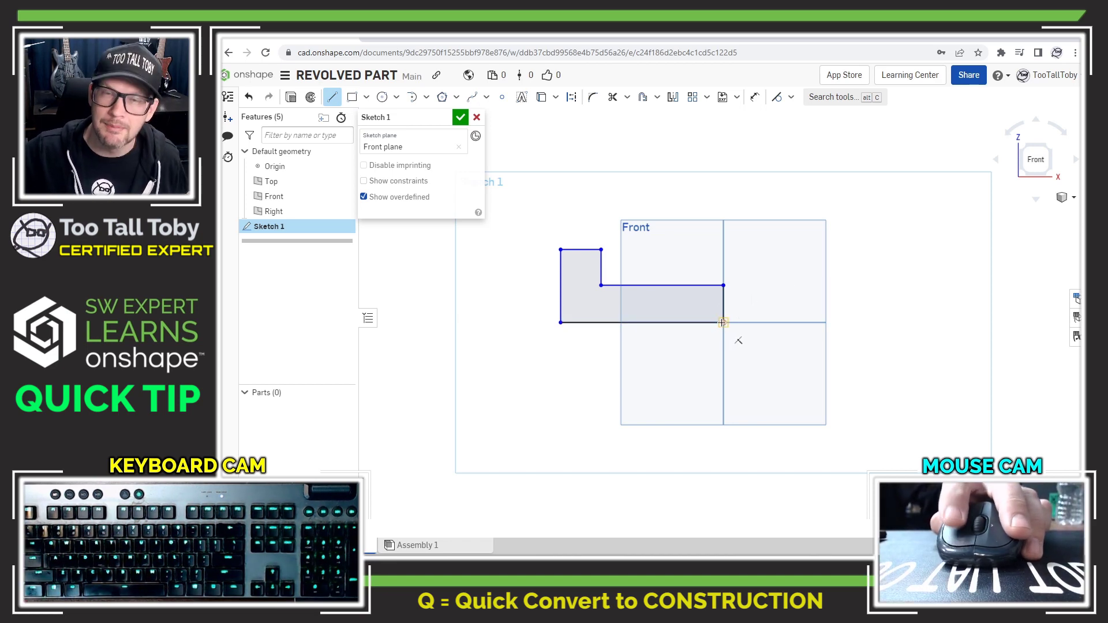
Draw a vertical line about 98 mm long up from the origin and convert it to construction geometry
{"action": "left_click", "coordinate": [722, 189]}
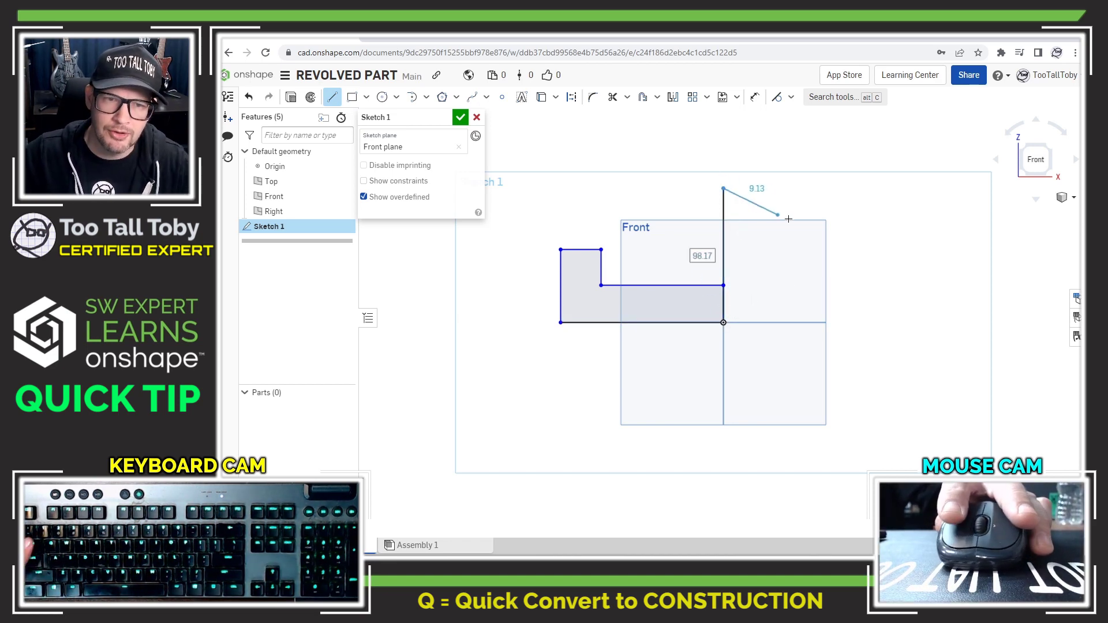
{"action": "key", "text": "Escape"}
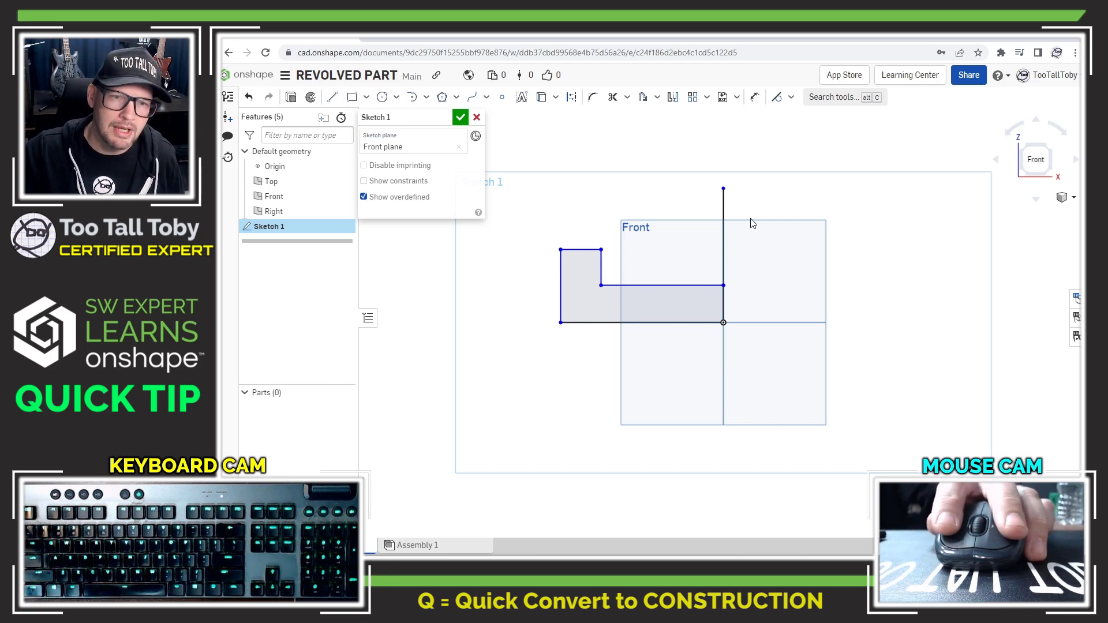
{"action": "right_click", "coordinate": [723, 208]}
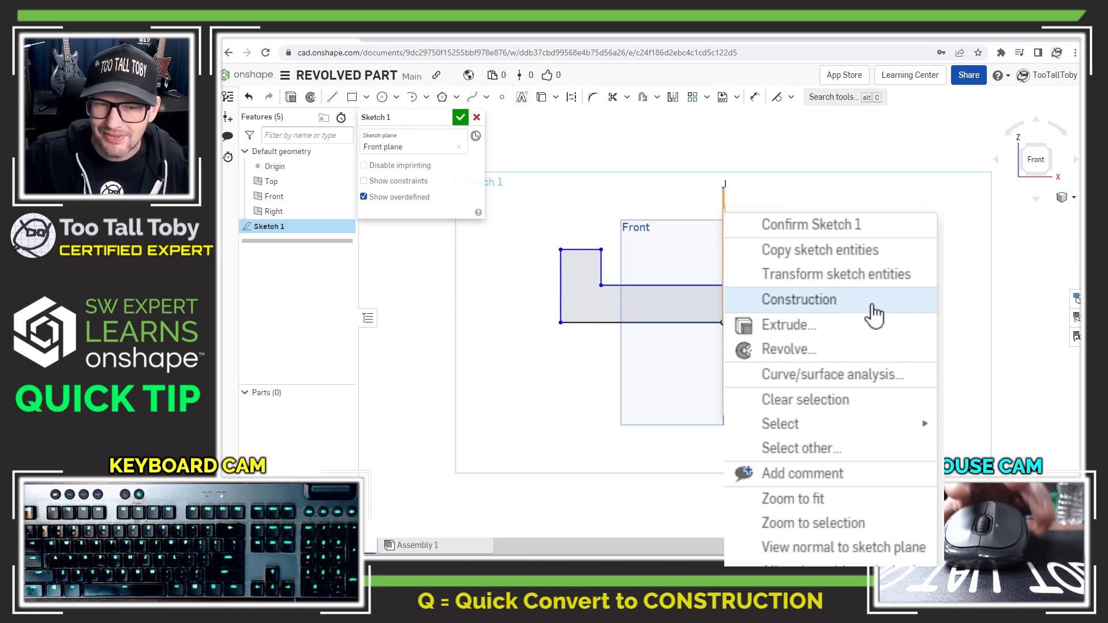
{"action": "left_click", "coordinate": [801, 255]}
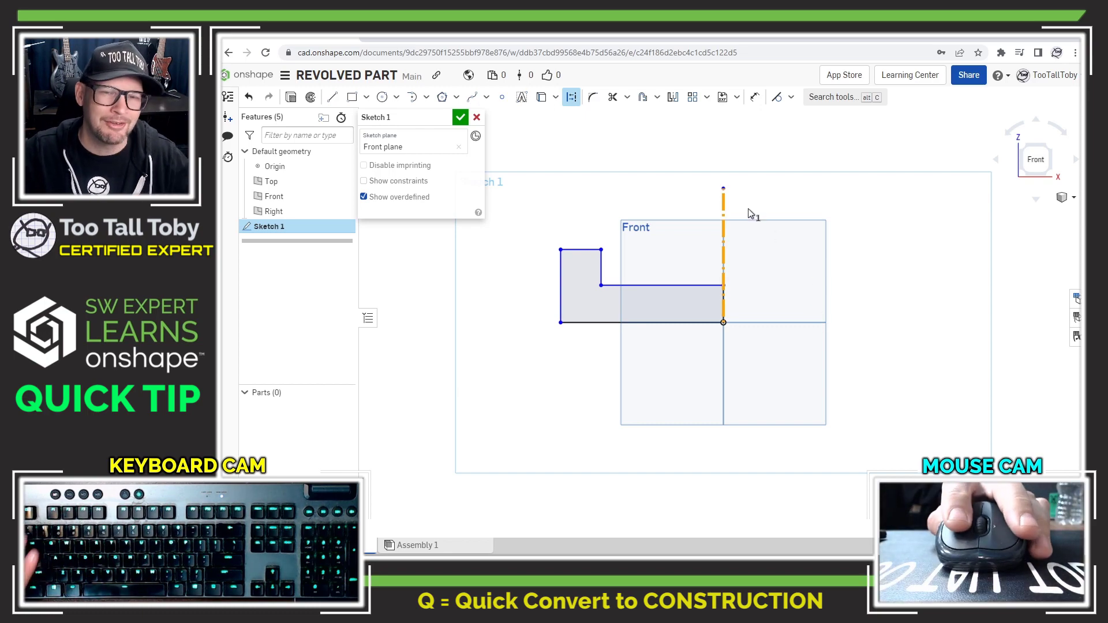
{"action": "left_click", "coordinate": [790, 196]}
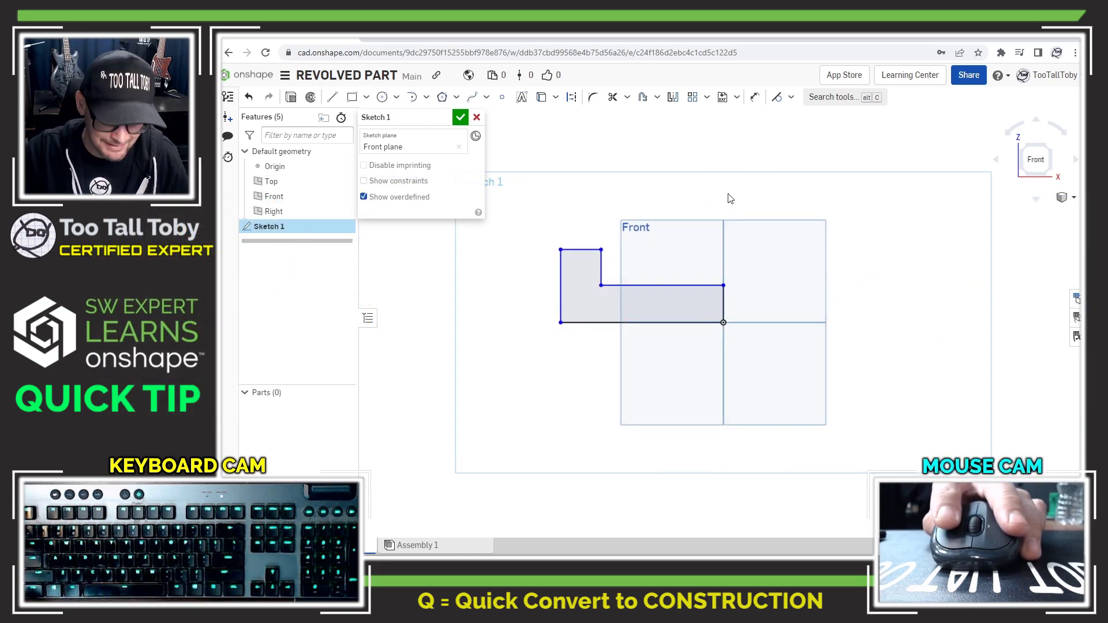
Draw a vertical construction line about 105 mm long up from the origin, switching to construction while drawing
{"action": "key", "text": "s"}
{"action": "left_click", "coordinate": [770, 178]}
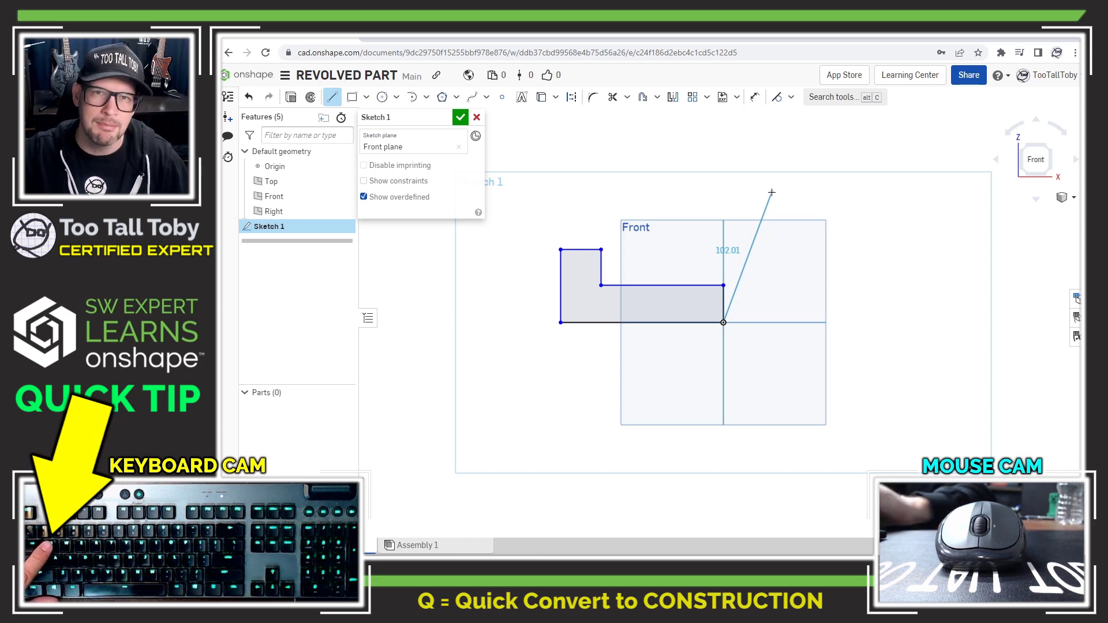
{"action": "key", "text": "q"}
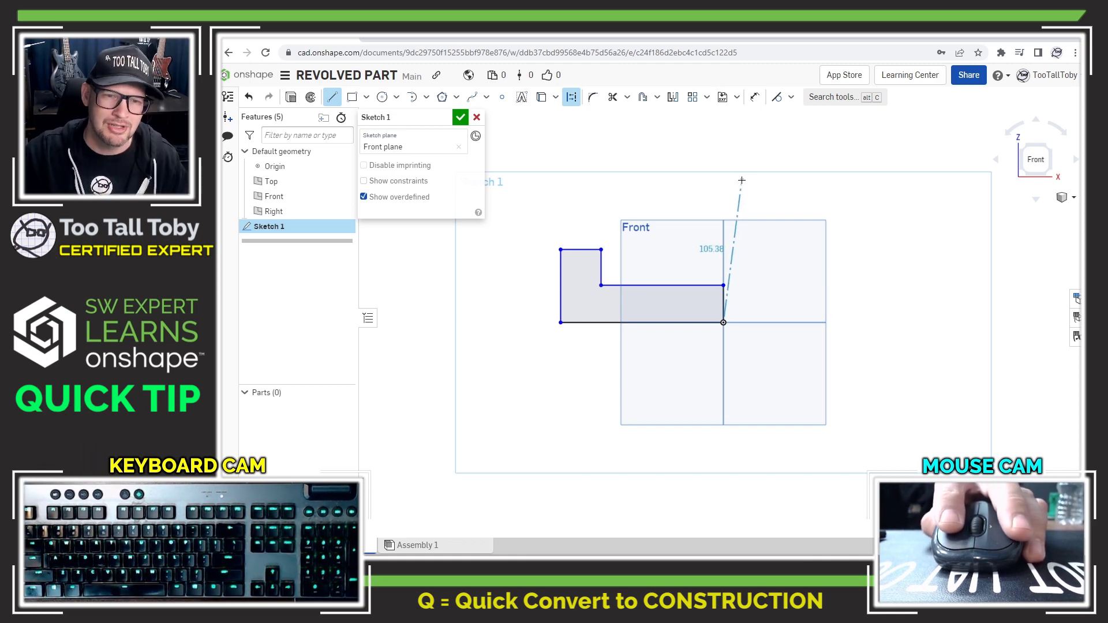
{"action": "left_click", "coordinate": [724, 180]}
Continue from the centreline's upper end with four zigzag construction lines and a tangent construction arc
{"action": "left_click", "coordinate": [805, 147]}
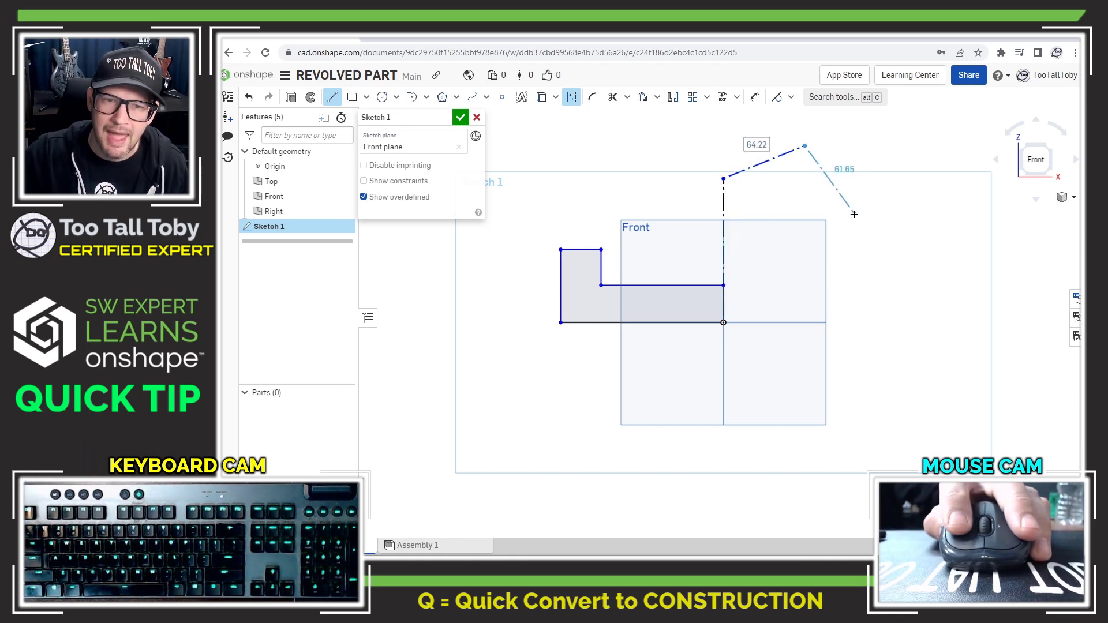
{"action": "left_click", "coordinate": [855, 213]}
{"action": "left_click", "coordinate": [904, 177]}
{"action": "left_click", "coordinate": [929, 224]}
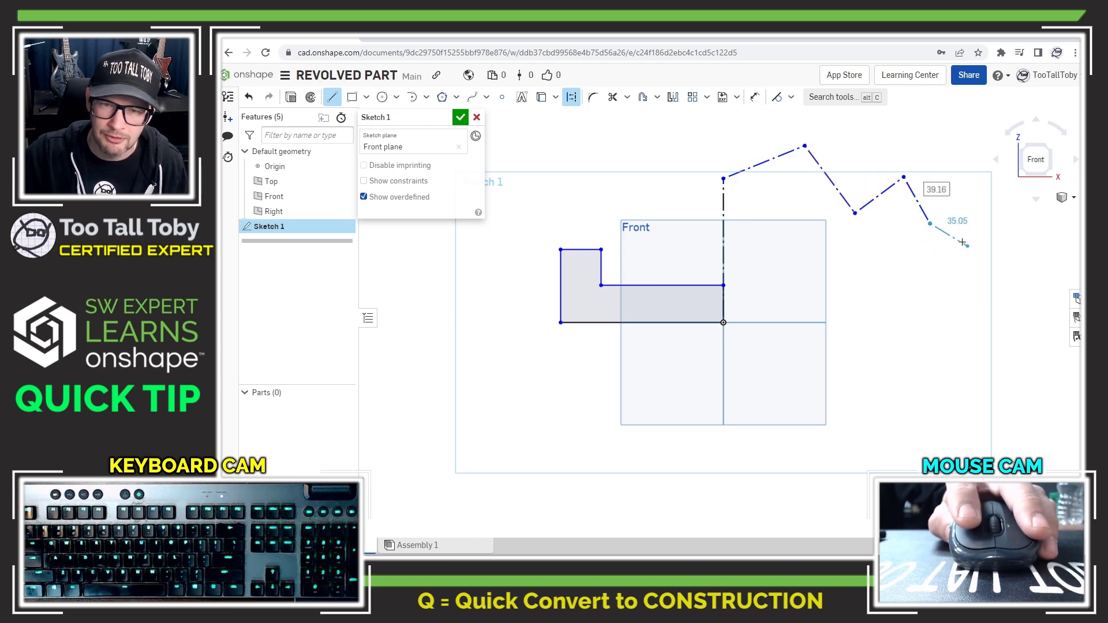
{"action": "key", "text": "t"}
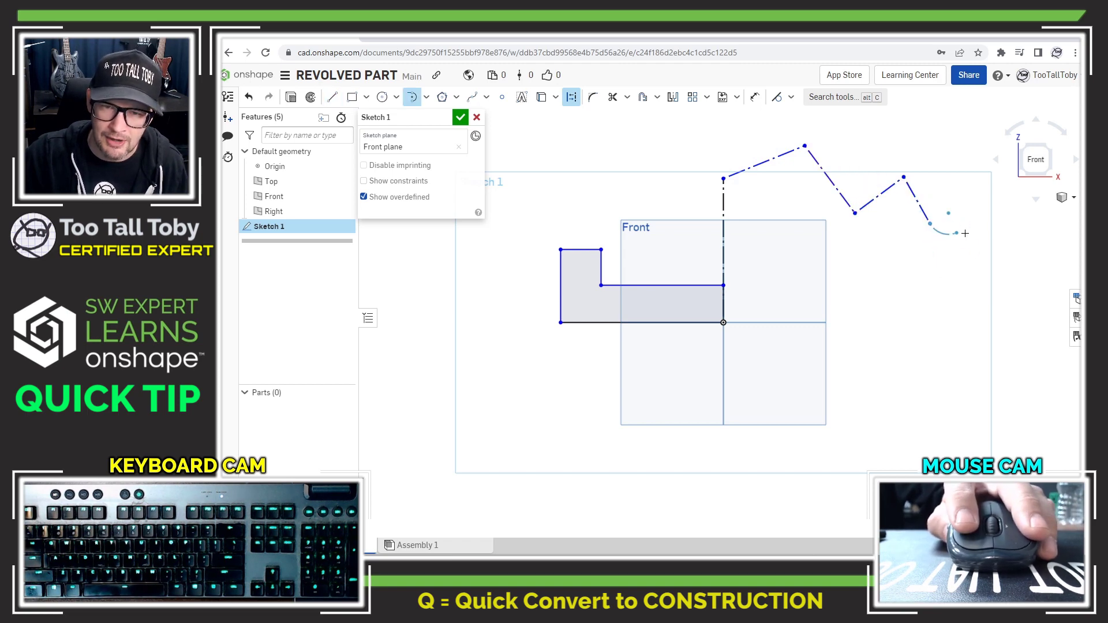
{"action": "left_click", "coordinate": [972, 192]}
Switch construction mode off and end the zigzag chain with a solid line back from the arc's end
{"action": "key", "text": "l"}
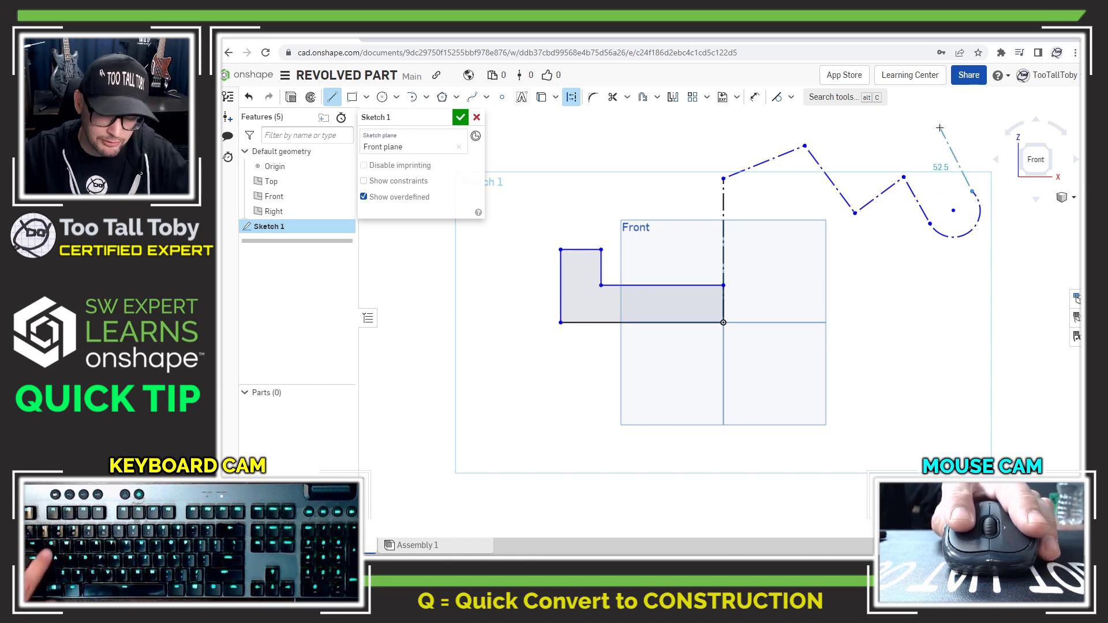
{"action": "key", "text": "q"}
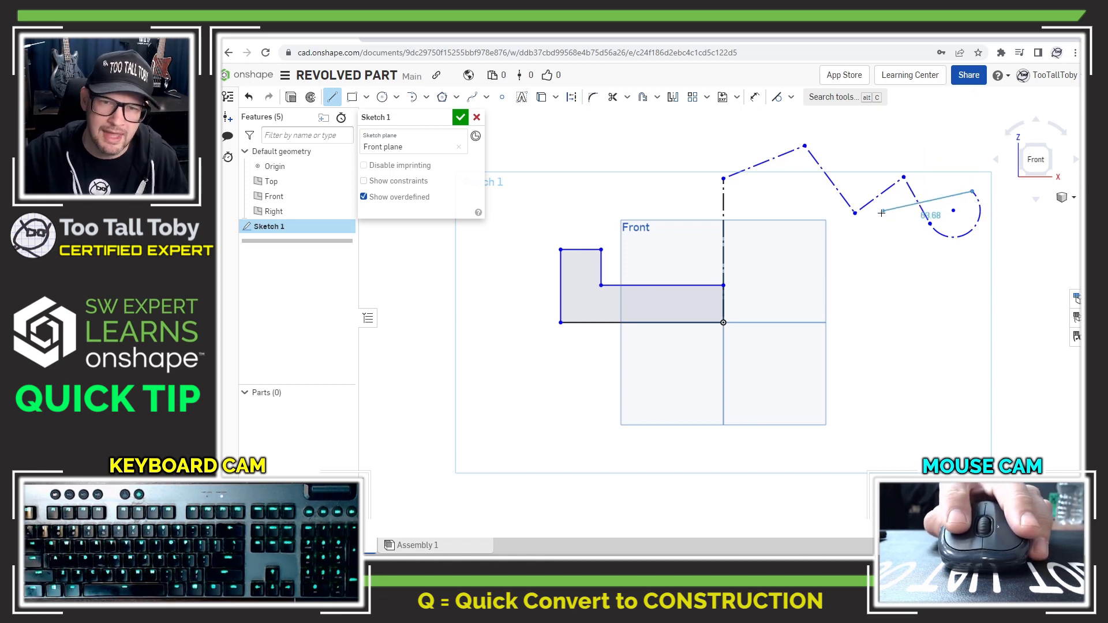
{"action": "left_click", "coordinate": [880, 216]}
{"action": "key", "text": "Escape"}
Draw a construction circle about 35 mm in diameter centred on the profile's lower horizontal step edge
{"action": "key", "text": "s"}
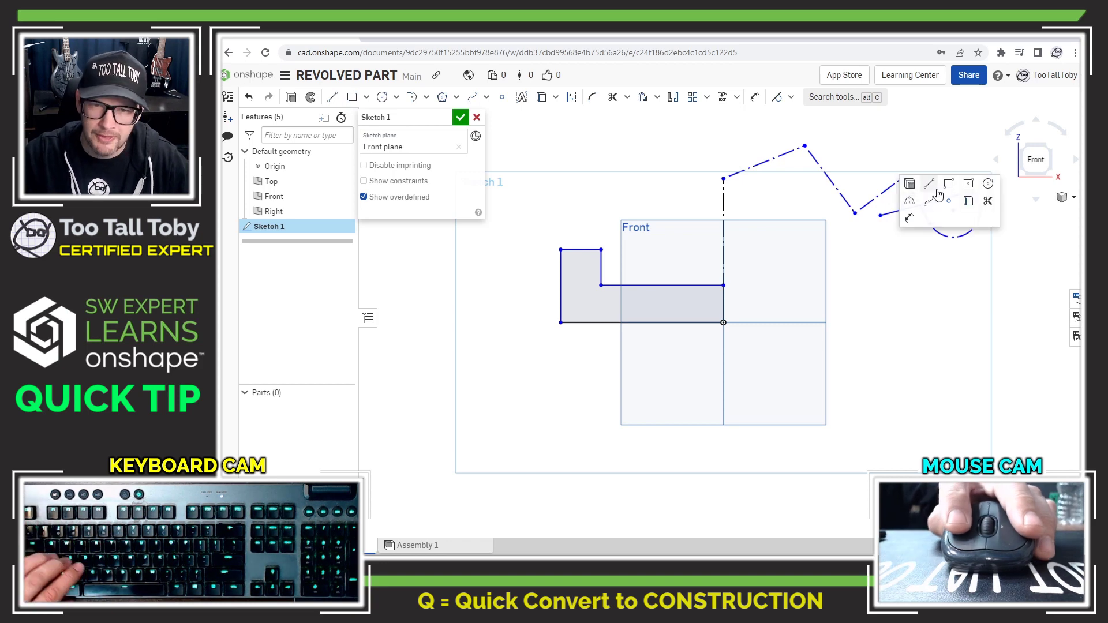
{"action": "left_click", "coordinate": [989, 185]}
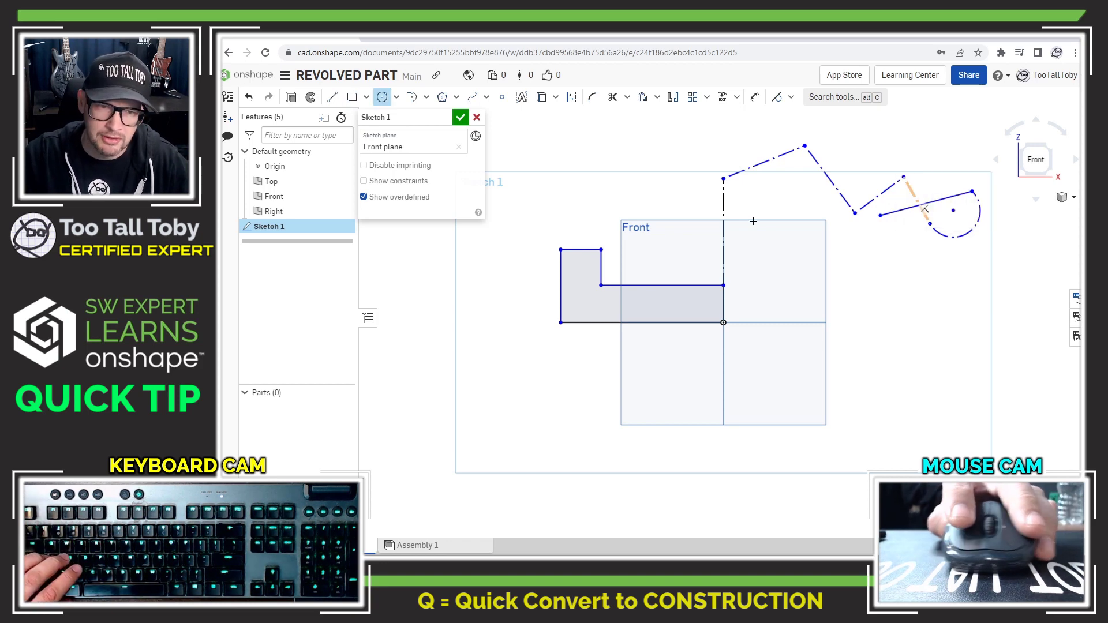
{"action": "left_click", "coordinate": [650, 285]}
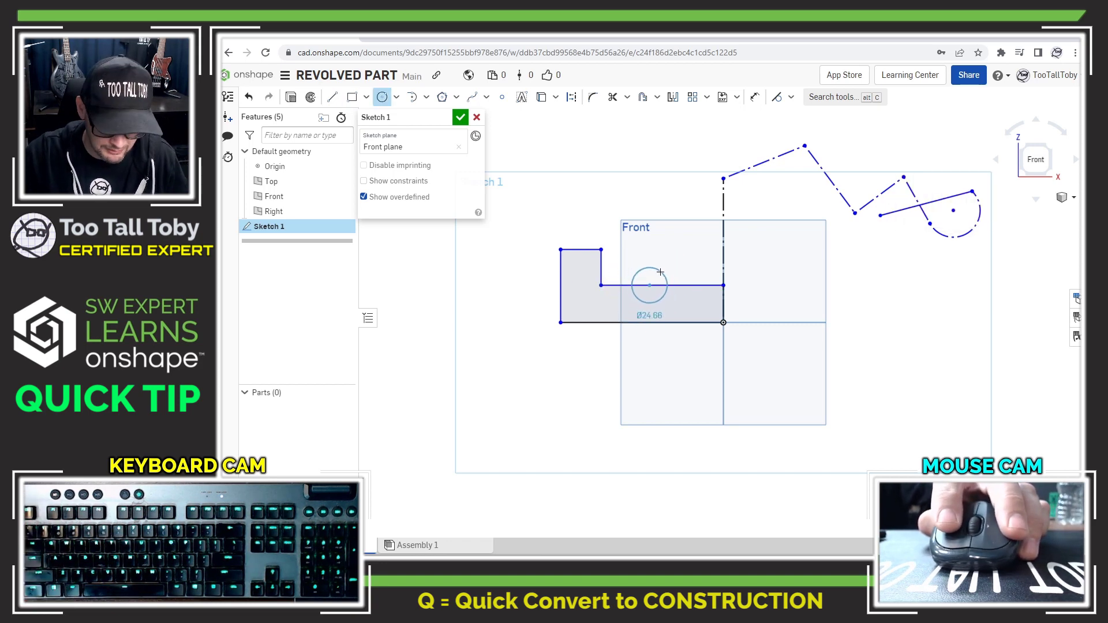
{"action": "key", "text": "q"}
{"action": "left_click", "coordinate": [670, 271]}
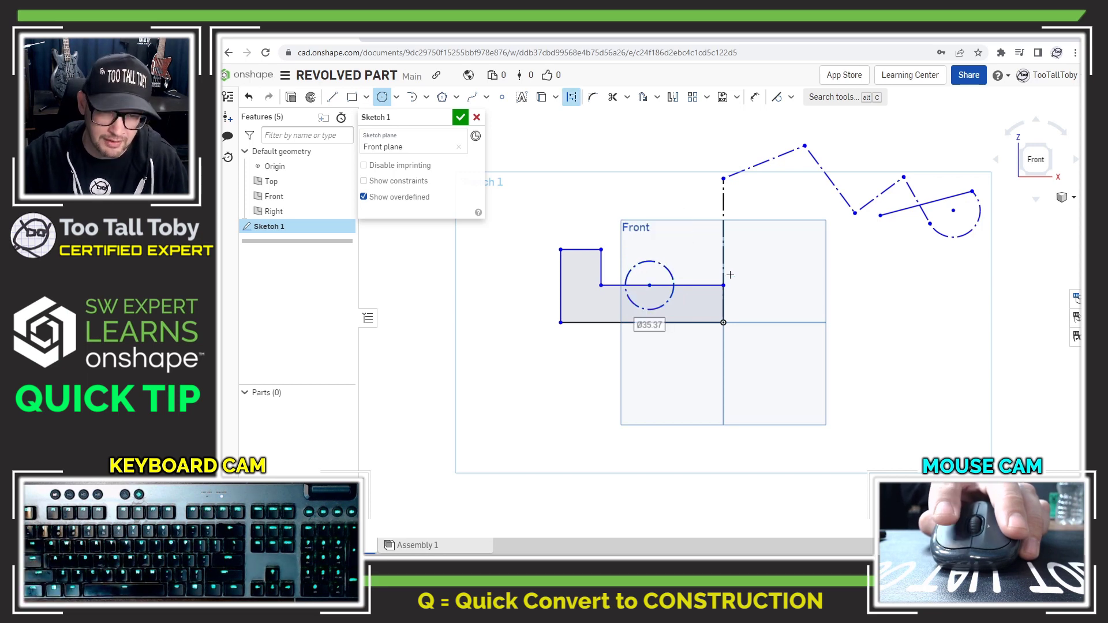
{"action": "key", "text": "Escape"}
Draw a construction corner rectangle about 41 by 24 mm below the zigzag chain
{"action": "key", "text": "s"}
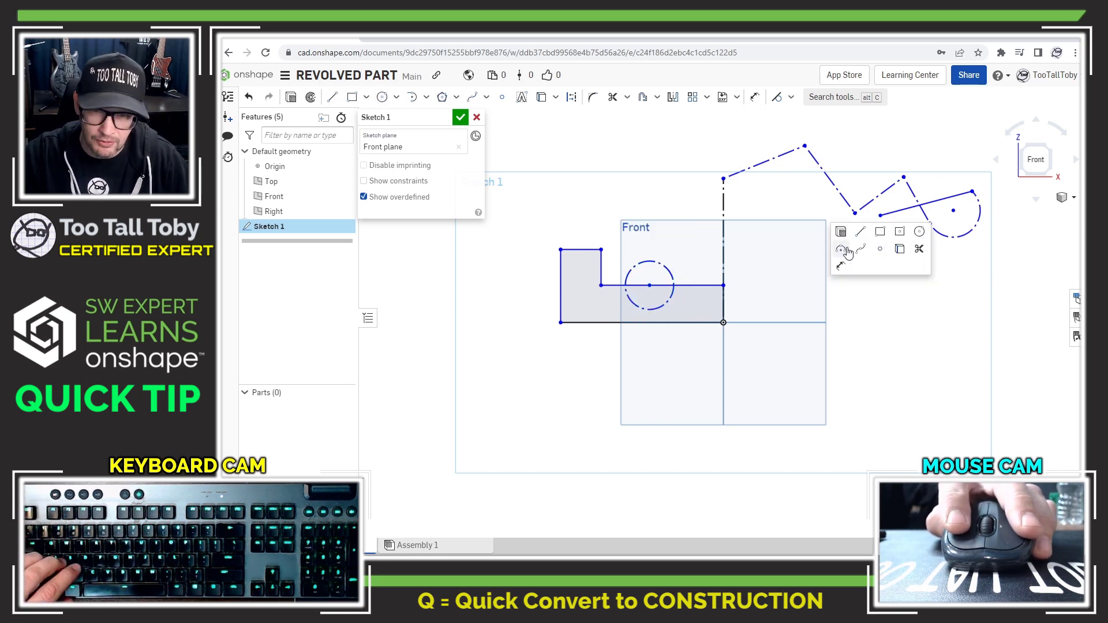
{"action": "left_click", "coordinate": [880, 232]}
{"action": "left_click", "coordinate": [835, 254]}
{"action": "key", "text": "q"}
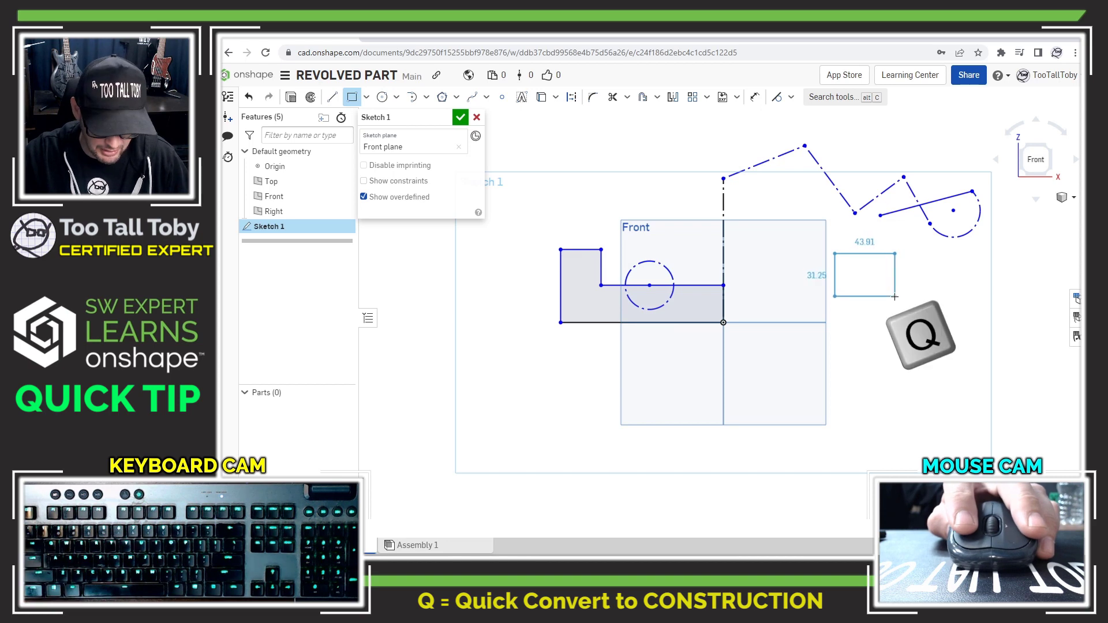
{"action": "left_click", "coordinate": [892, 285]}
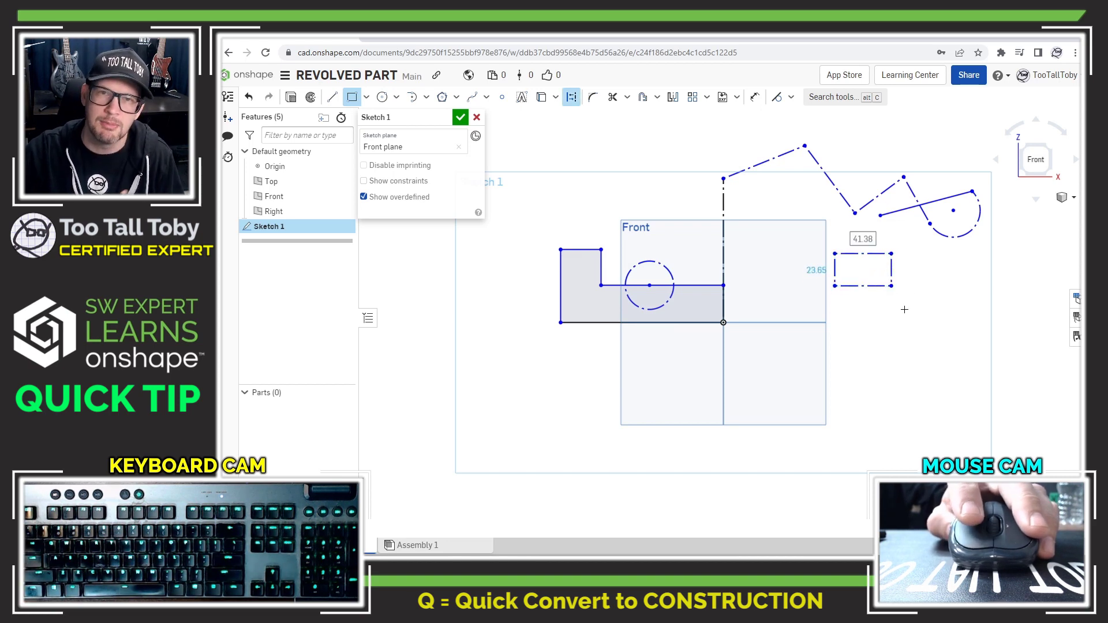
{"action": "key", "text": "Escape"}
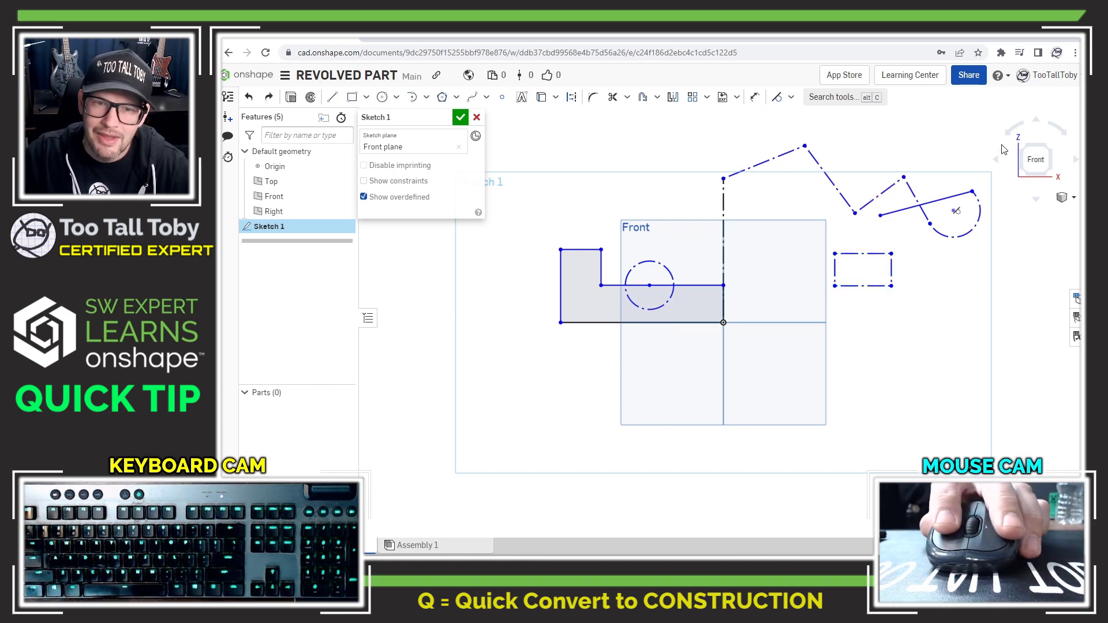
Delete the zigzag chain with its arc and solid line, together with the construction rectangle
{"action": "left_click_drag", "start_coordinate": [998, 132], "coordinate": [790, 303]}
{"action": "key", "text": "Delete"}
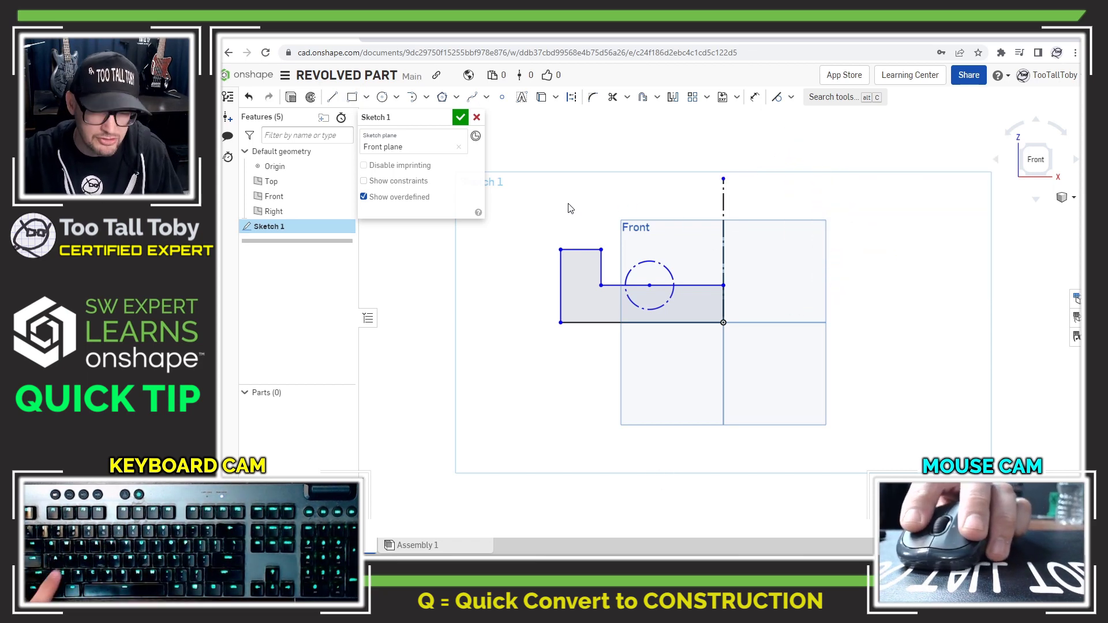
Dimension the profile's outer vertical edge across the construction centreline as a 240 mm diameter
{"action": "key", "text": "s"}
{"action": "left_click", "coordinate": [584, 231]}
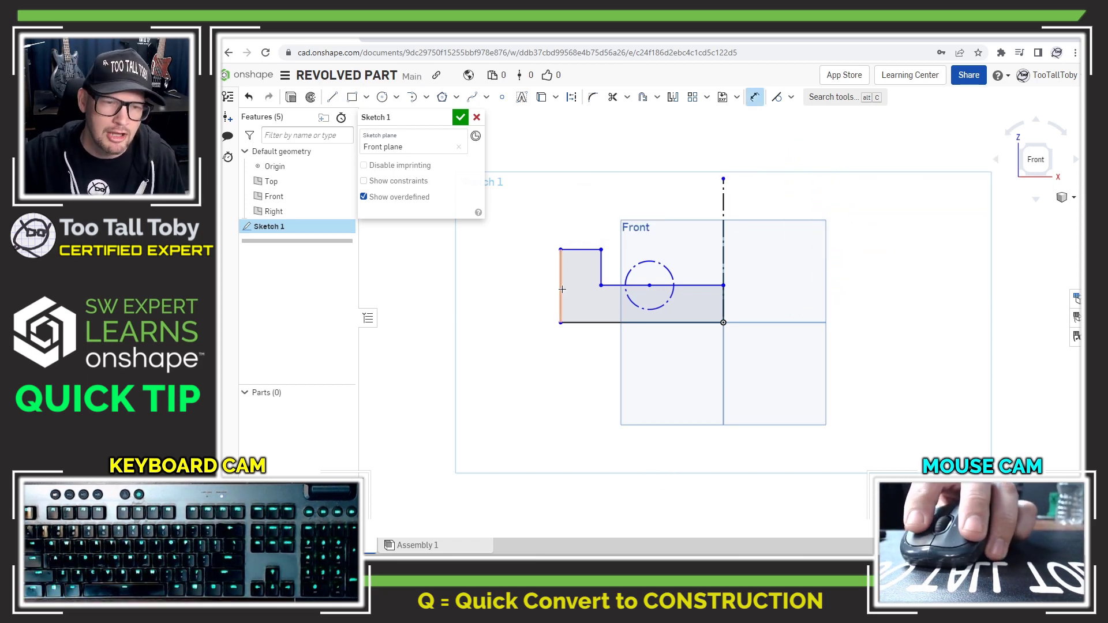
{"action": "left_click", "coordinate": [723, 217]}
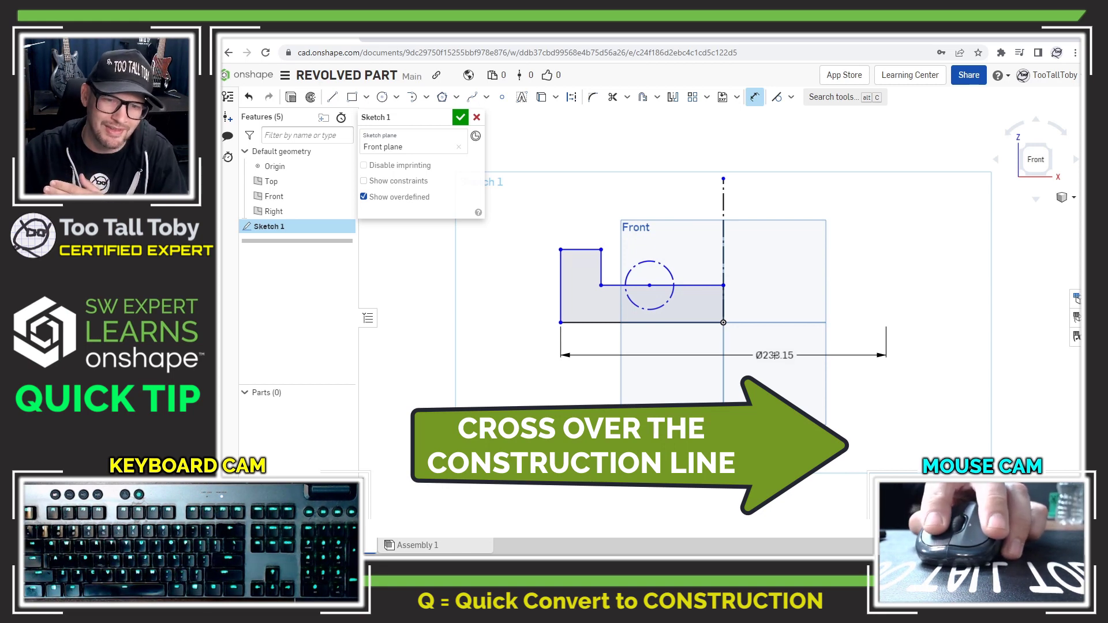
{"action": "left_click", "coordinate": [776, 355]}
{"action": "type", "text": "240"}
{"action": "key", "text": "Return"}
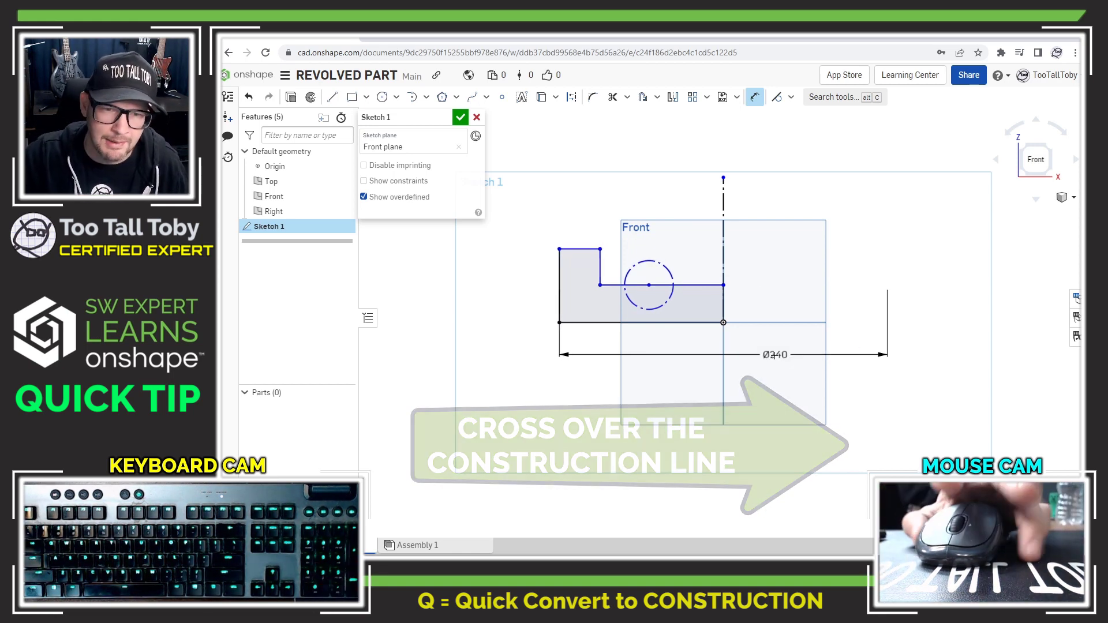
Dimension the profile's overall height between its bottom and uppermost horizontal edges as 55 mm
{"action": "left_click", "coordinate": [589, 323]}
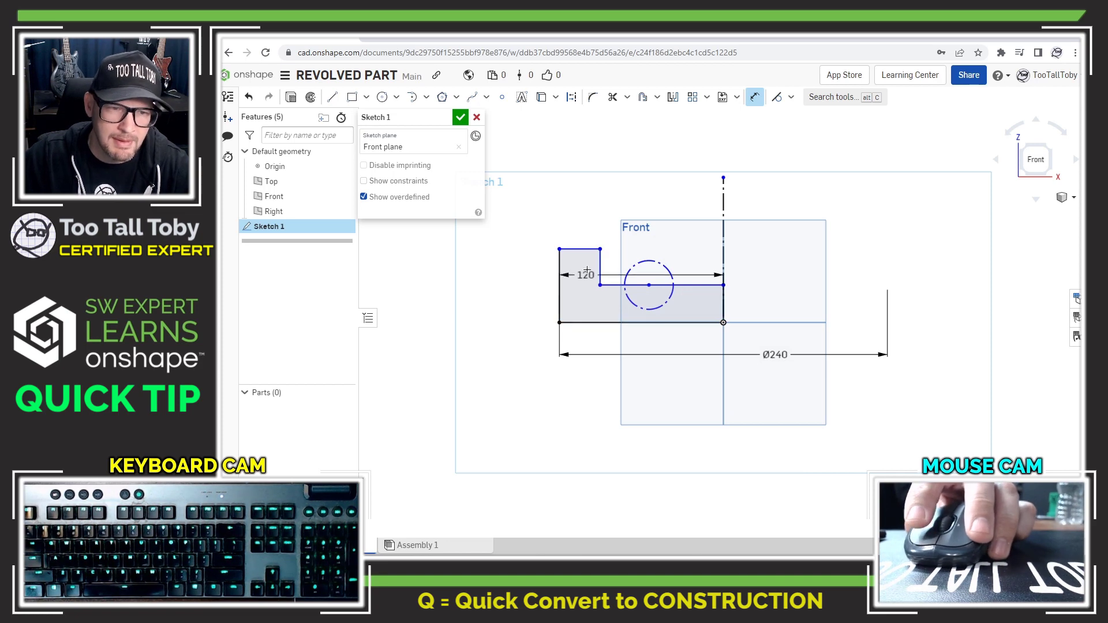
{"action": "left_click", "coordinate": [583, 249]}
{"action": "left_click", "coordinate": [527, 295]}
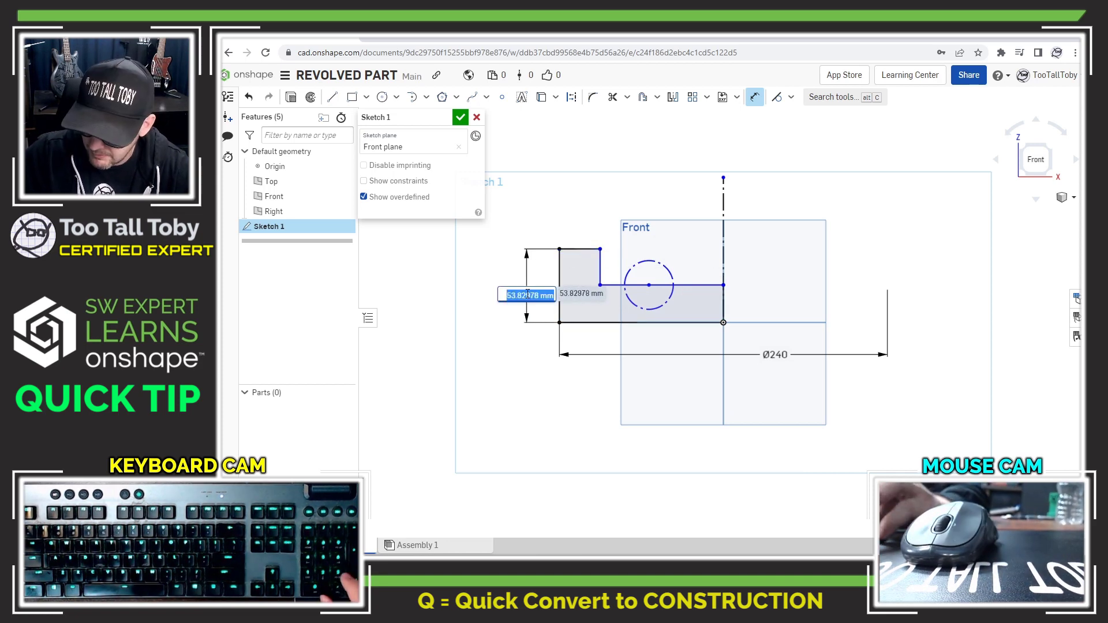
{"action": "type", "text": "55"}
{"action": "key", "text": "Return"}
Dimension the height from the profile's bottom edge to the lower step edge as 25 mm
{"action": "left_click", "coordinate": [700, 283]}
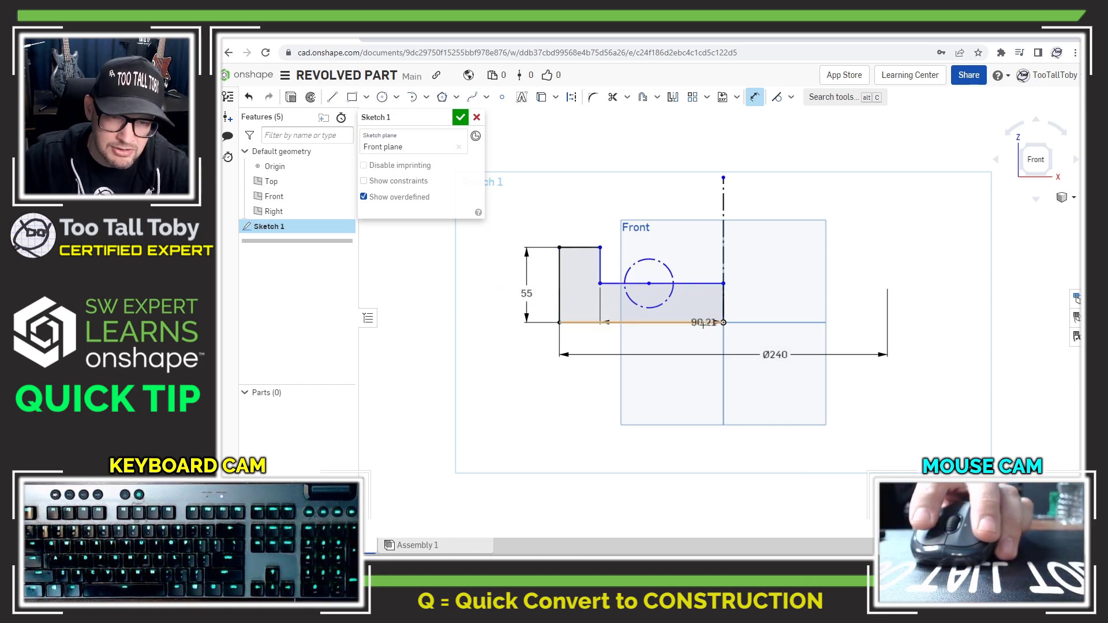
{"action": "left_click", "coordinate": [702, 322]}
{"action": "left_click", "coordinate": [762, 308]}
{"action": "type", "text": "25"}
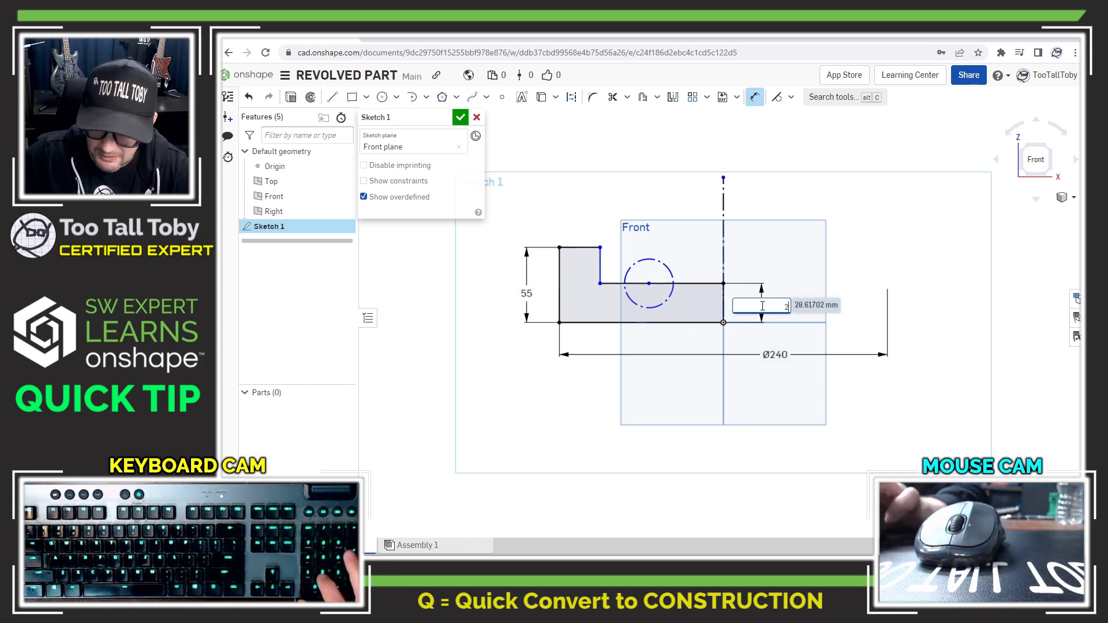
{"action": "key", "text": "Return"}
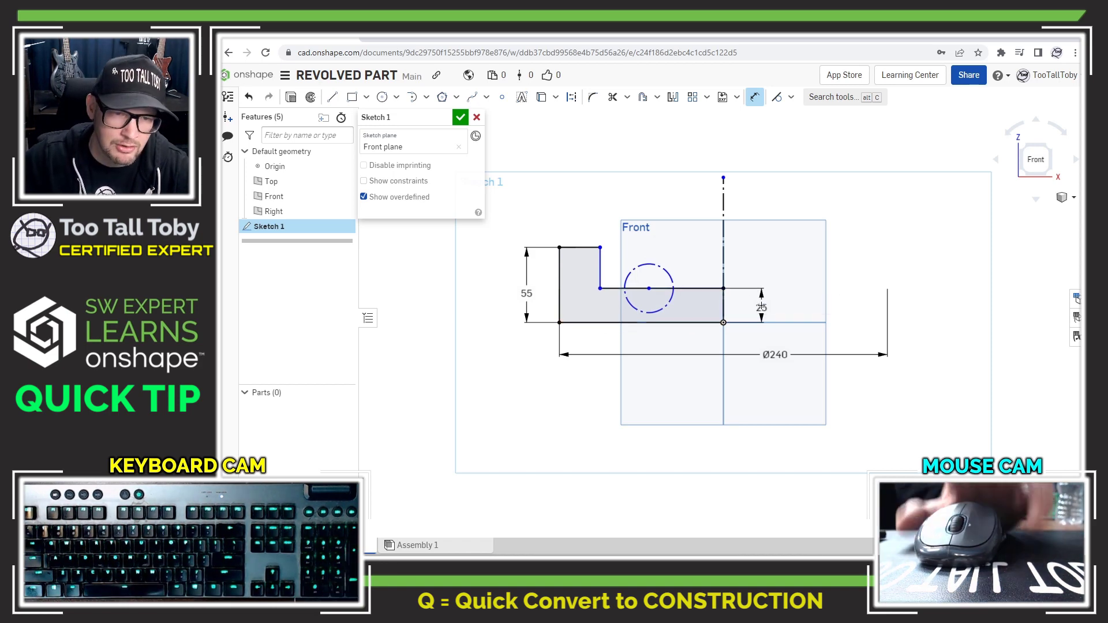
Dimension the profile's inner vertical step edge across the construction centreline as a 180 mm diameter
{"action": "left_click", "coordinate": [601, 263]}
{"action": "left_click", "coordinate": [723, 213]}
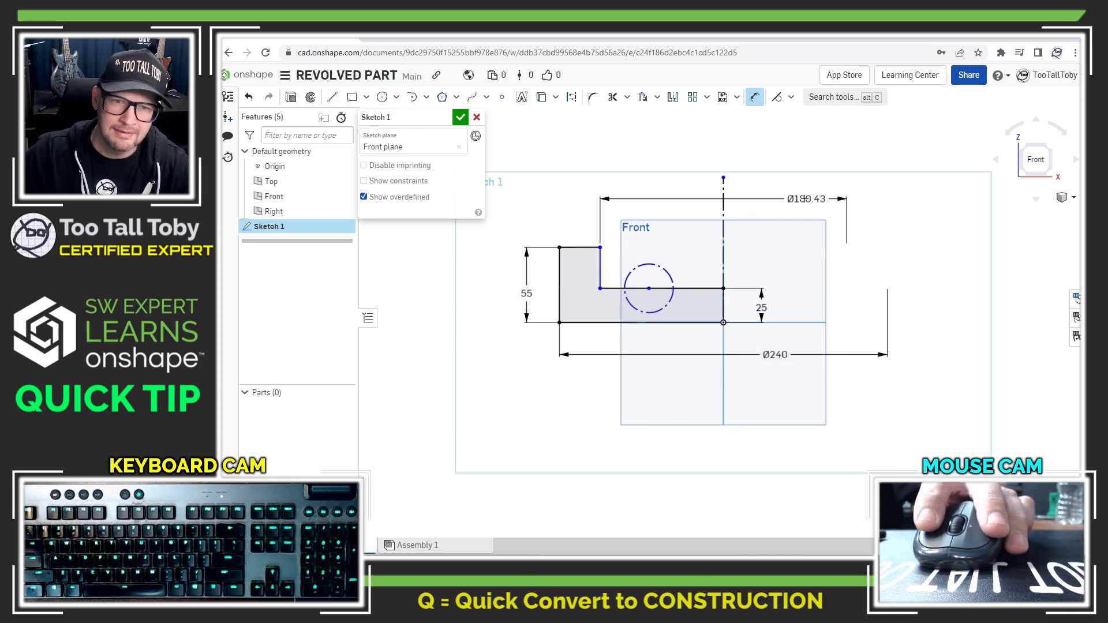
{"action": "left_click", "coordinate": [806, 199]}
{"action": "type", "text": "1"}
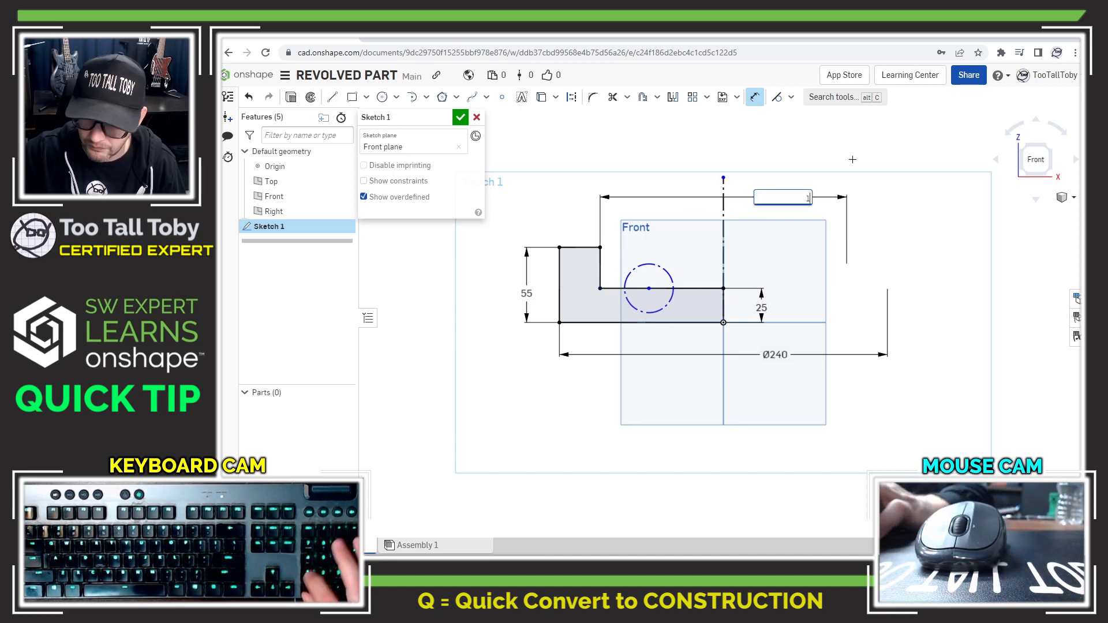
{"action": "type", "text": "80"}
{"action": "key", "text": "Return"}
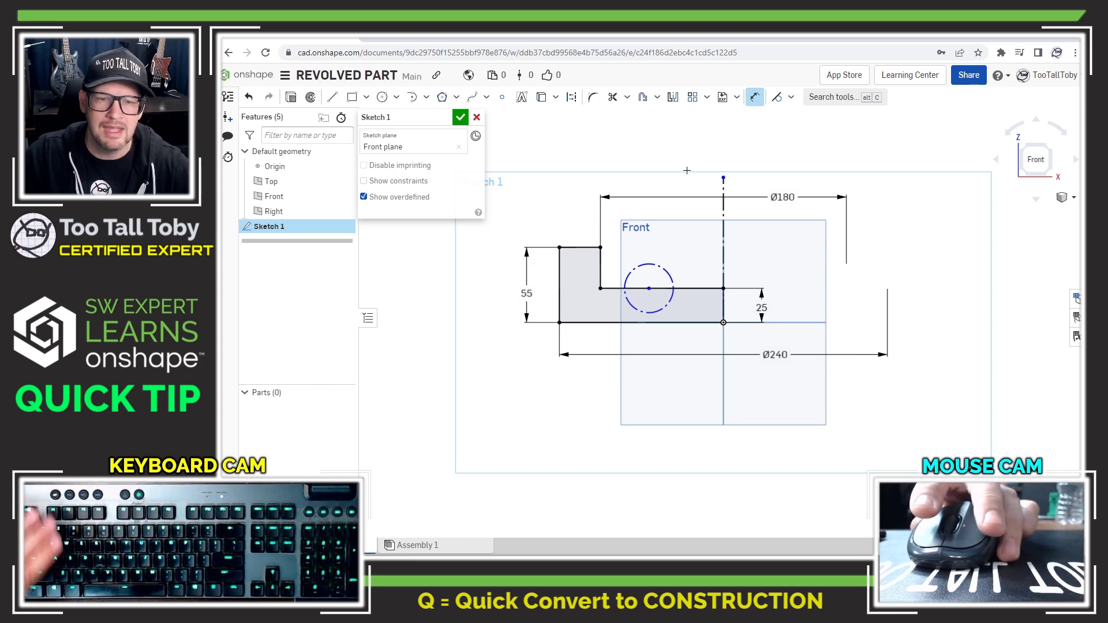
Revolve the L-shaped profile into a new solid, using the vertical construction centreline as the axis and a full revolution
{"action": "left_click", "coordinate": [310, 98]}
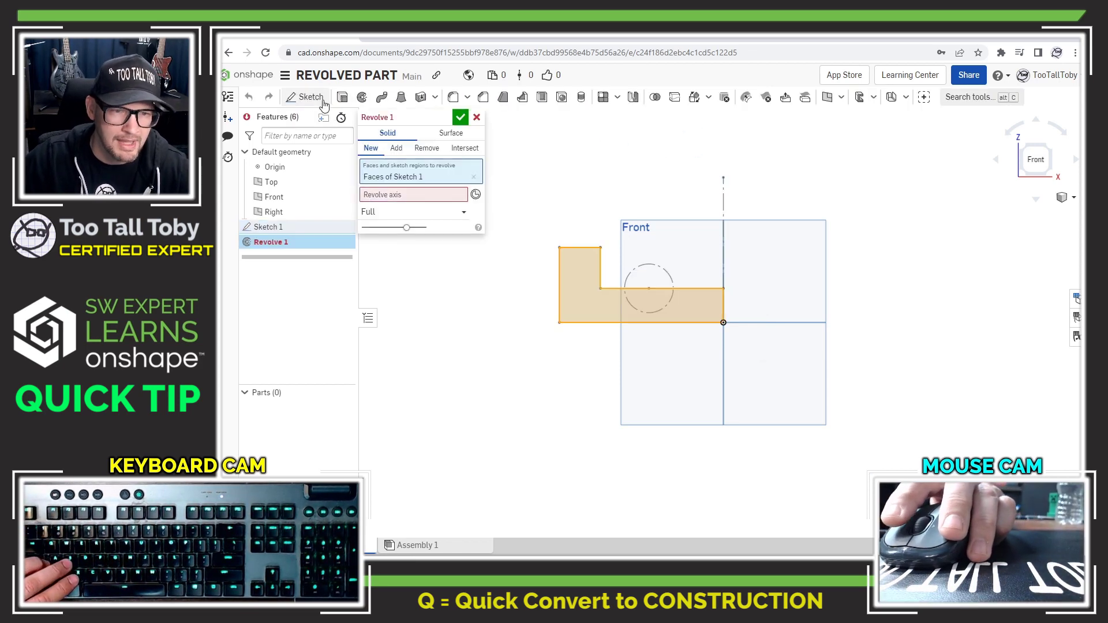
{"action": "left_click", "coordinate": [392, 196]}
{"action": "left_click", "coordinate": [724, 199]}
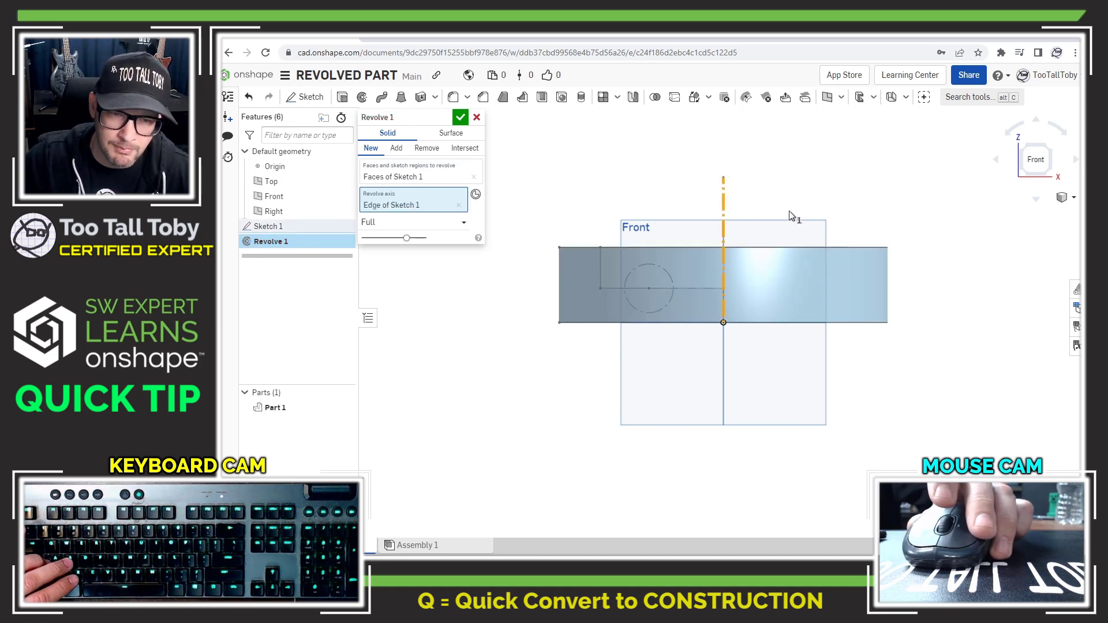
{"action": "right_click_drag", "start_coordinate": [791, 216], "coordinate": [815, 174]}
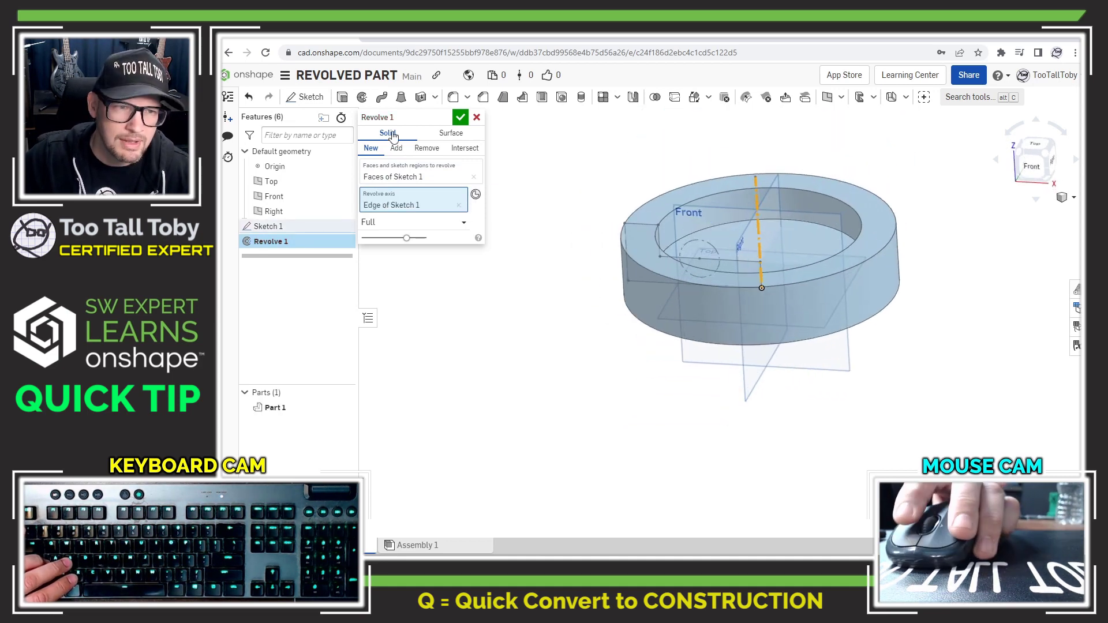
{"action": "left_click", "coordinate": [460, 118]}
{"action": "right_click_drag", "start_coordinate": [596, 173], "coordinate": [606, 207]}
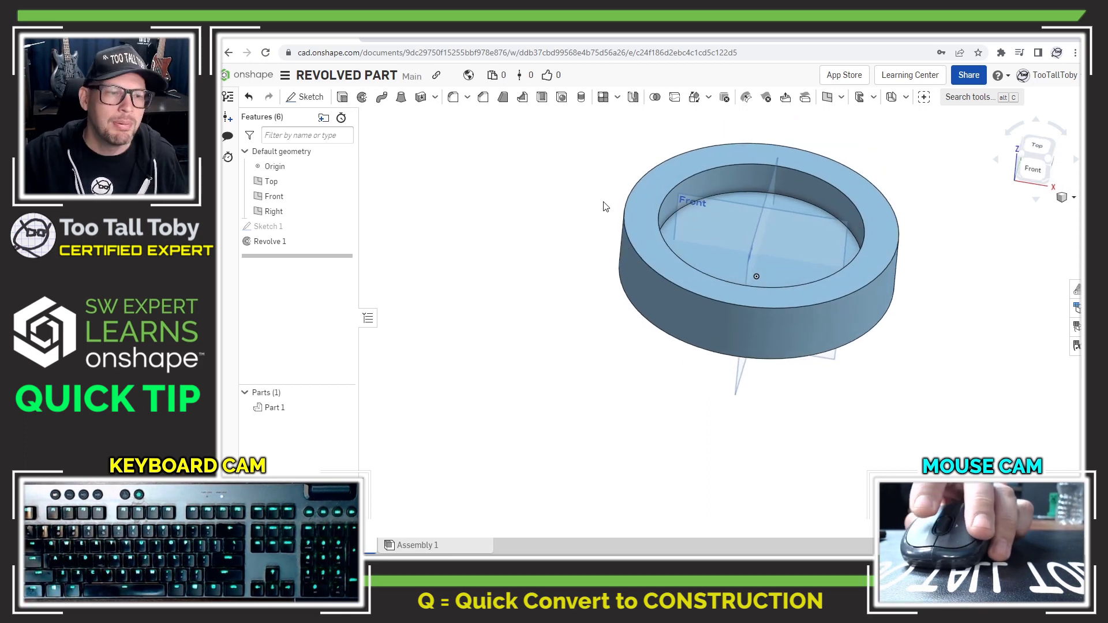
Edit Sketch 1 to convert the construction circle on the step edge into solid geometry and update the revolved part
{"action": "right_click", "coordinate": [272, 225]}
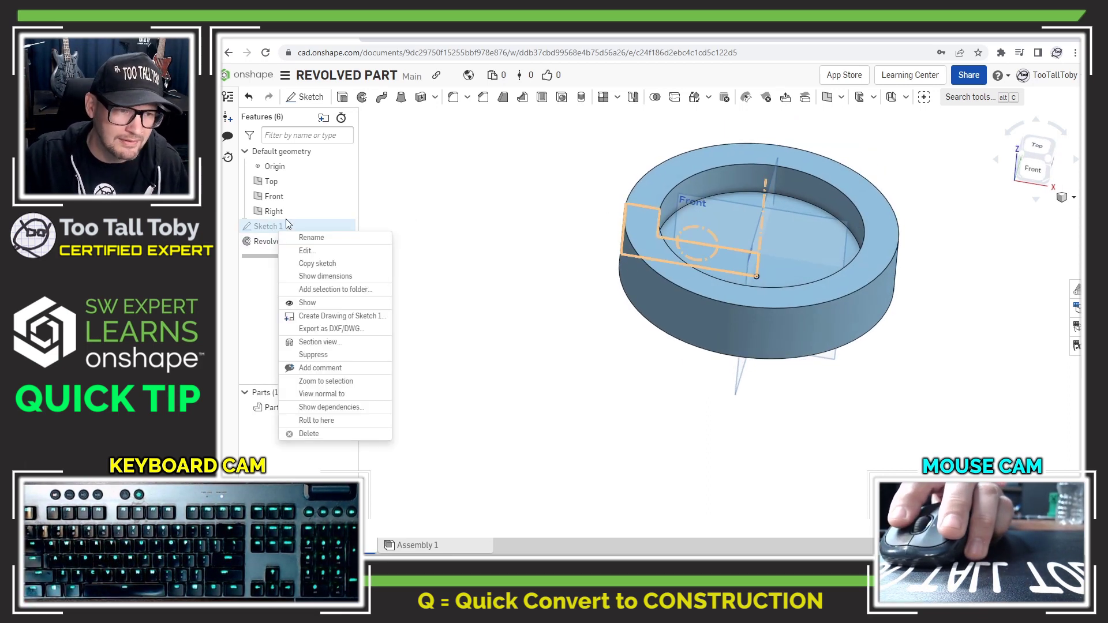
{"action": "left_click", "coordinate": [306, 251]}
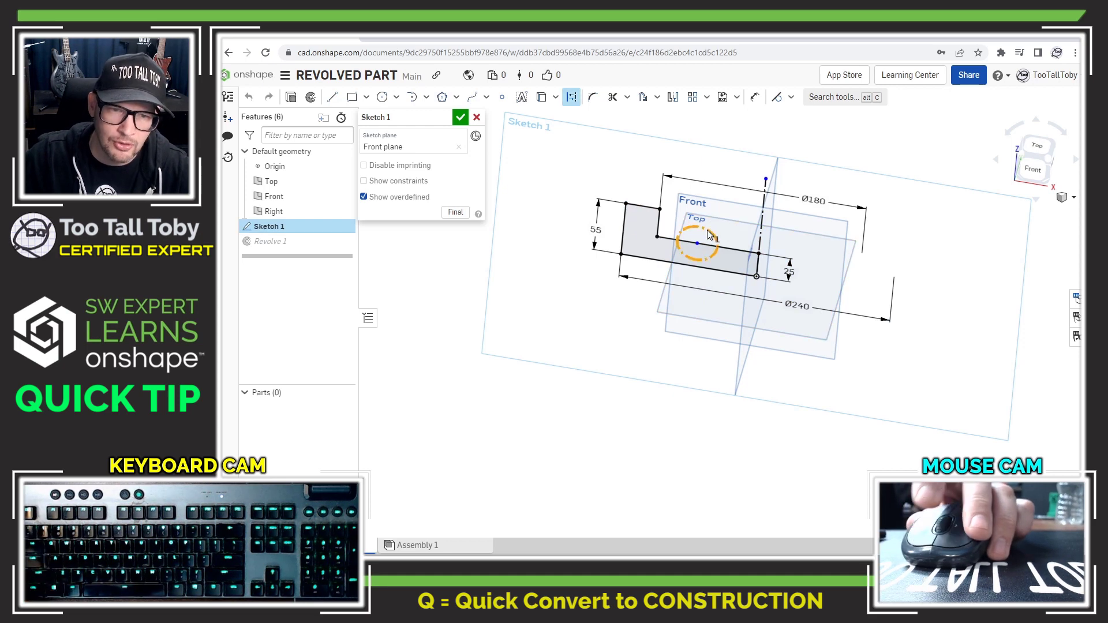
{"action": "key", "text": "q"}
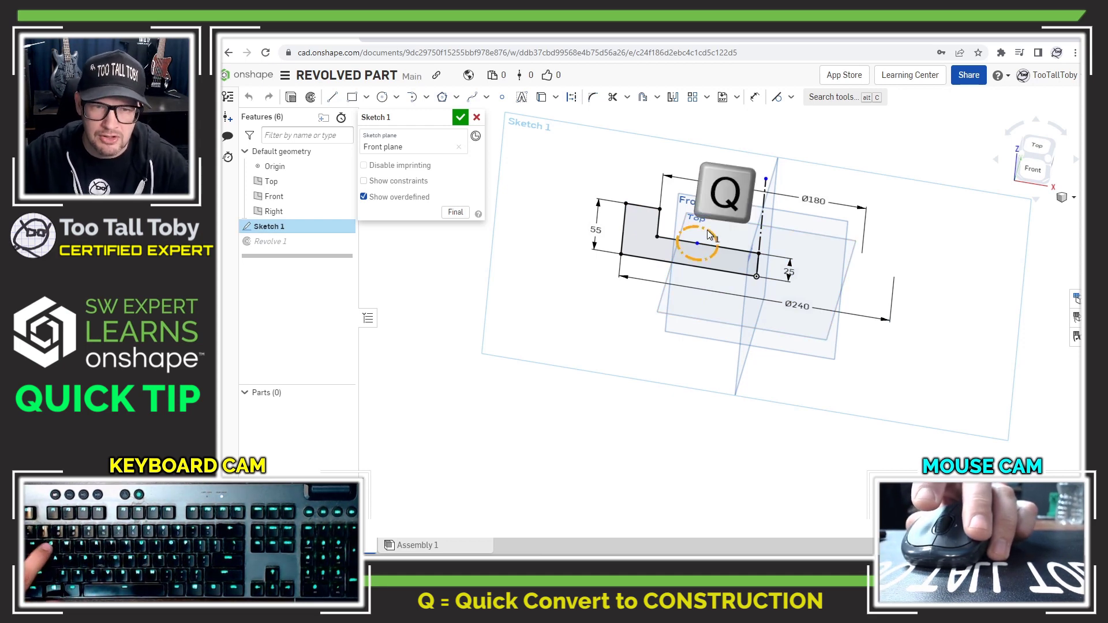
{"action": "left_click", "coordinate": [460, 118]}
{"action": "key", "text": "shift+5"}
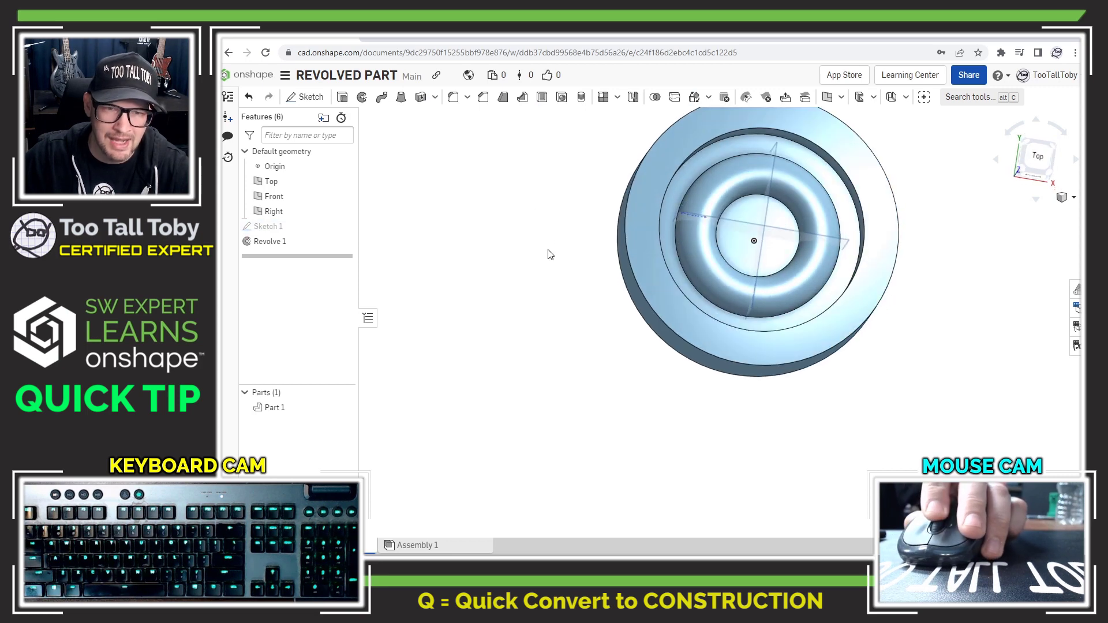
{"action": "right_click_drag", "start_coordinate": [547, 250], "coordinate": [539, 215]}
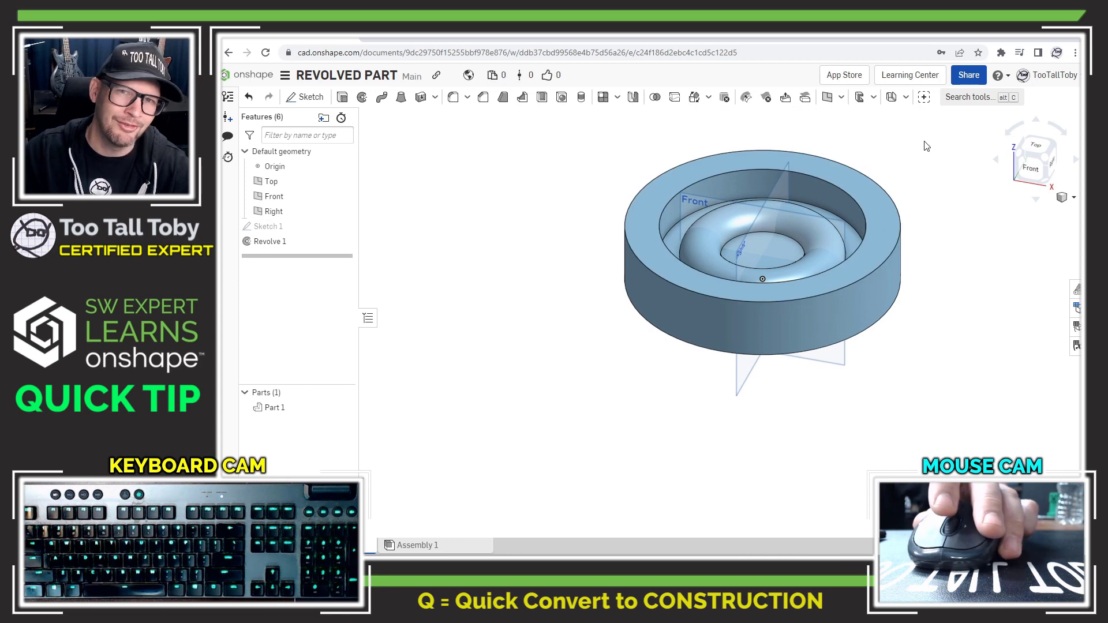